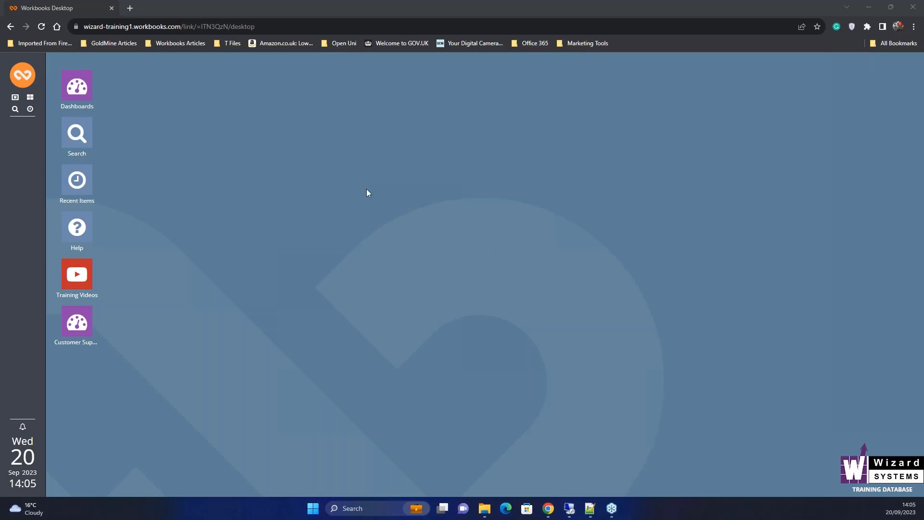
- Open the Task Overview project record from the My Projects list
left_click(19, 83)
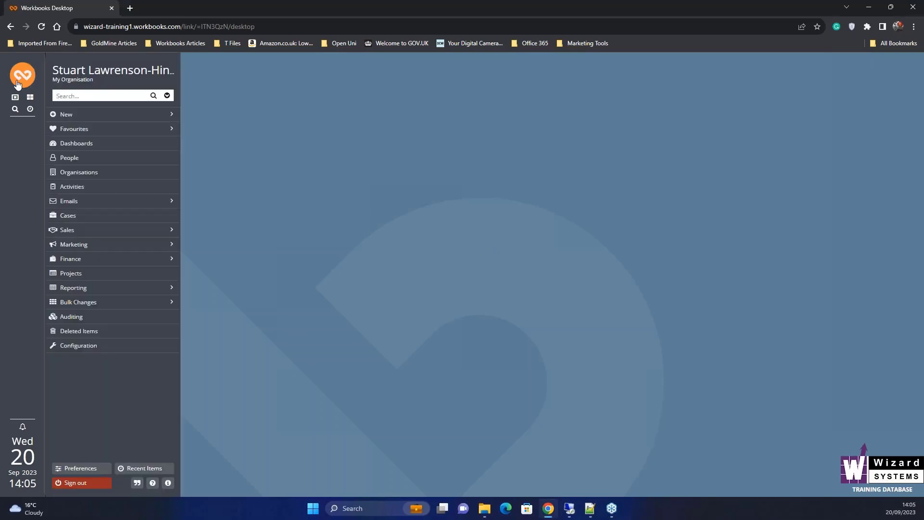
left_click(99, 275)
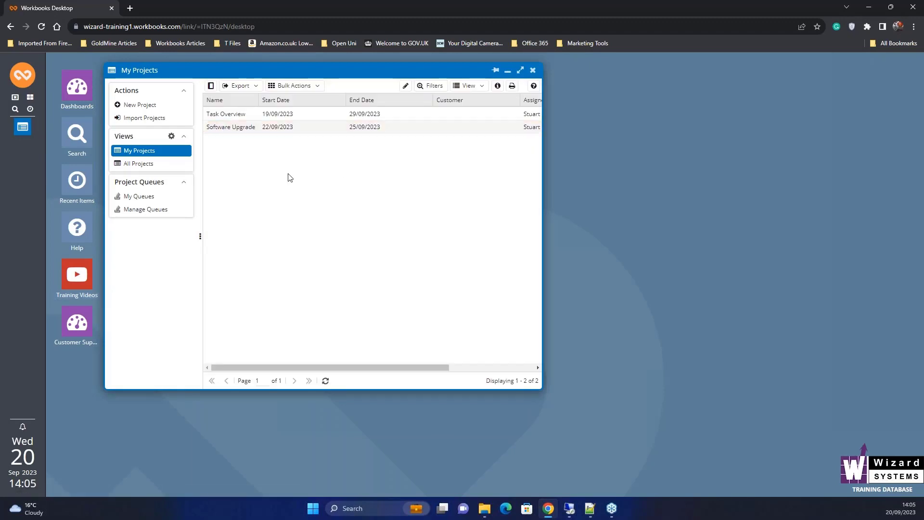
left_click_drag(282, 70, 358, 84)
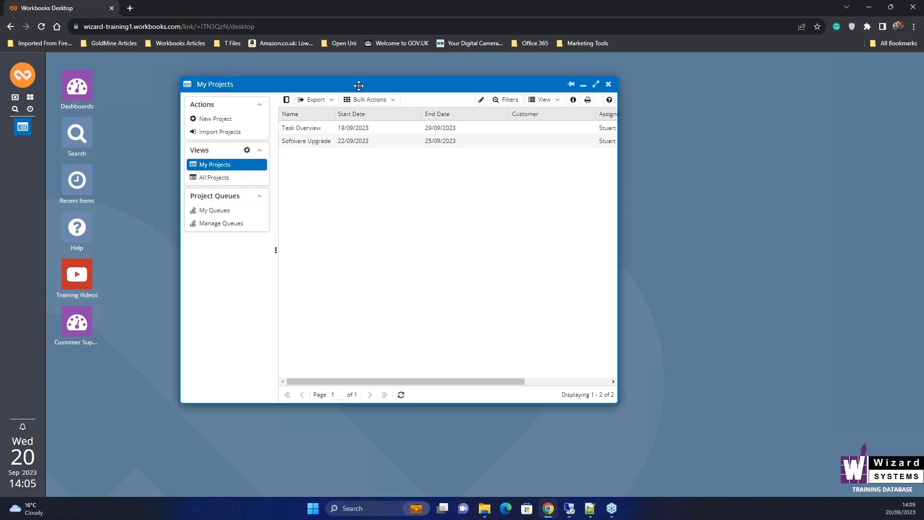
left_click(338, 128)
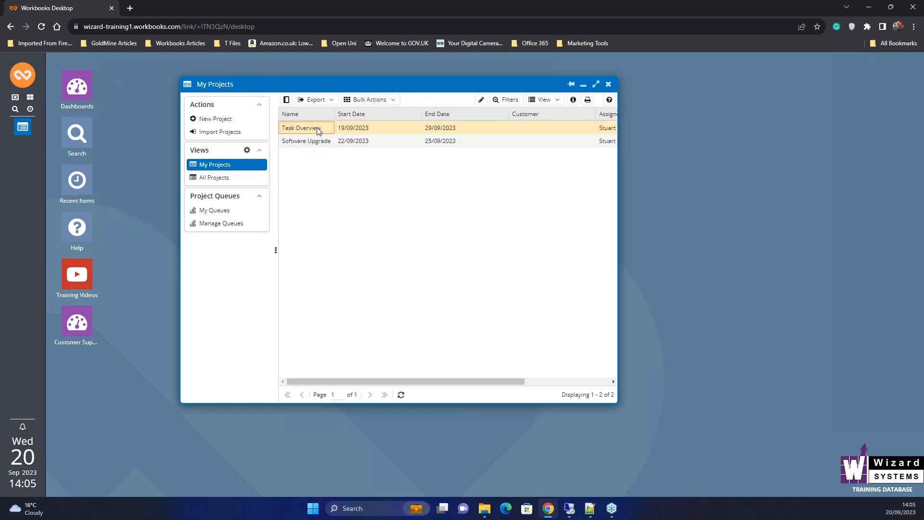
double_click(317, 128)
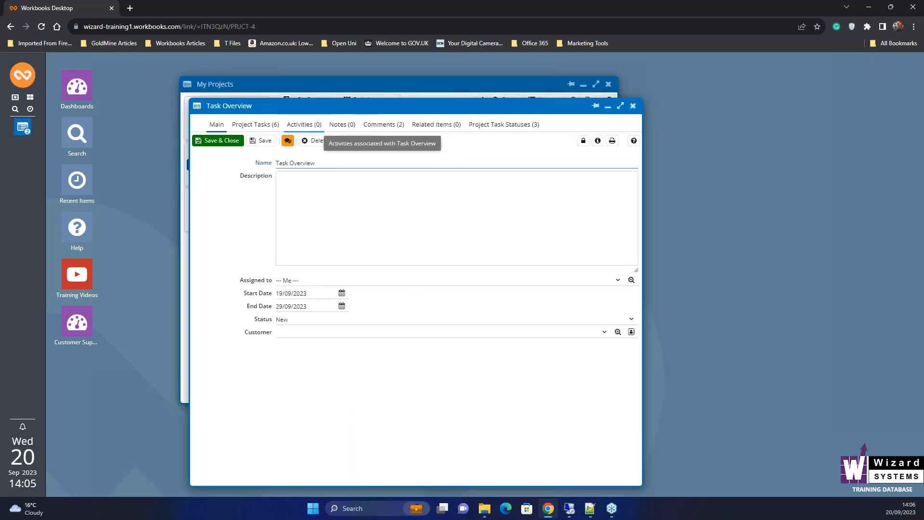
- Close the My Projects list, and reposition and widen the Task Overview project window
left_click(608, 84)
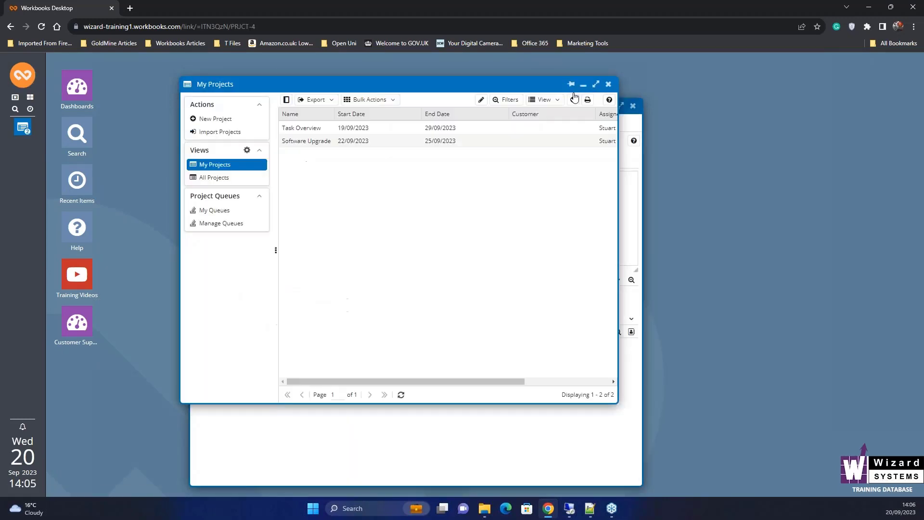
left_click_drag(493, 105, 434, 83)
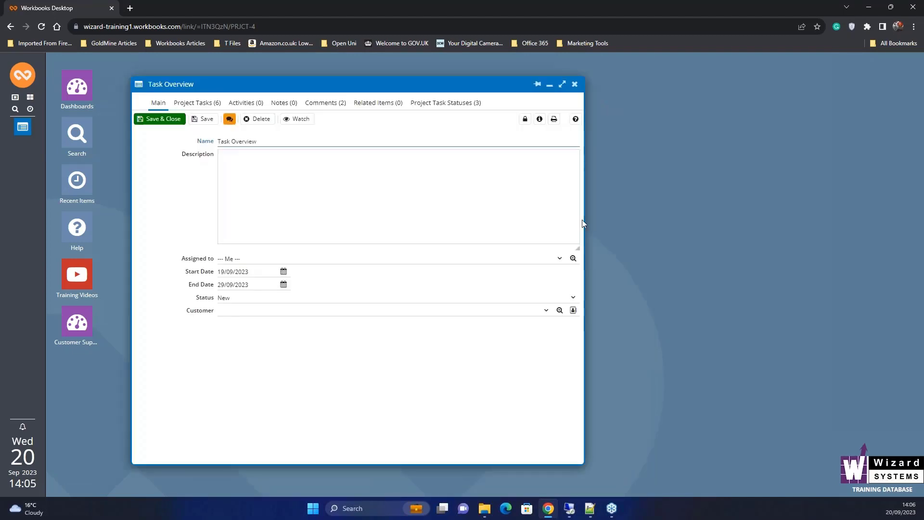
left_click_drag(584, 224, 803, 224)
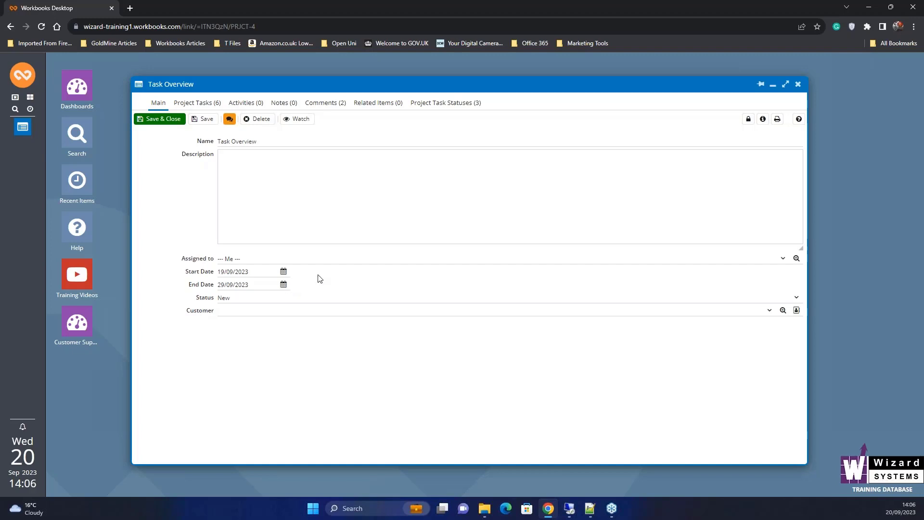
- Examine the Task Overview project's tasks with their assignees and dates, plus its activities and notes
left_click(197, 104)
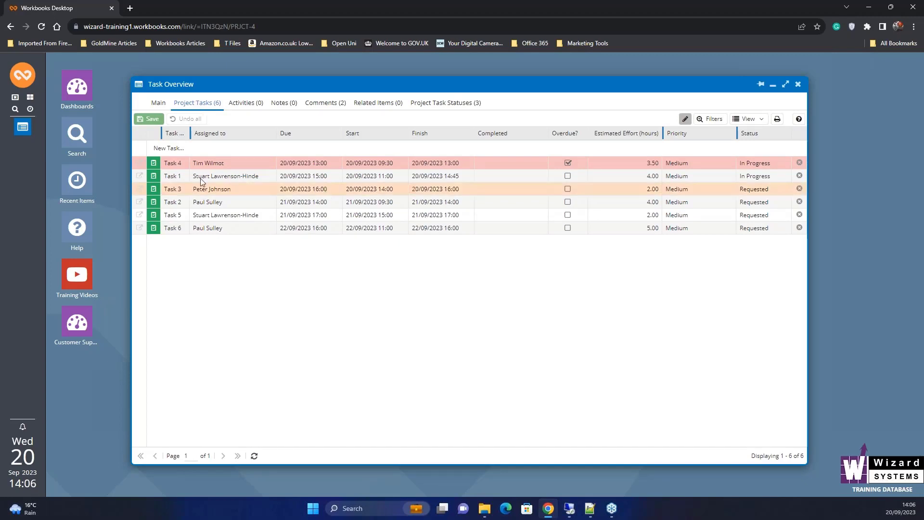
left_click(233, 163)
left_click(234, 188)
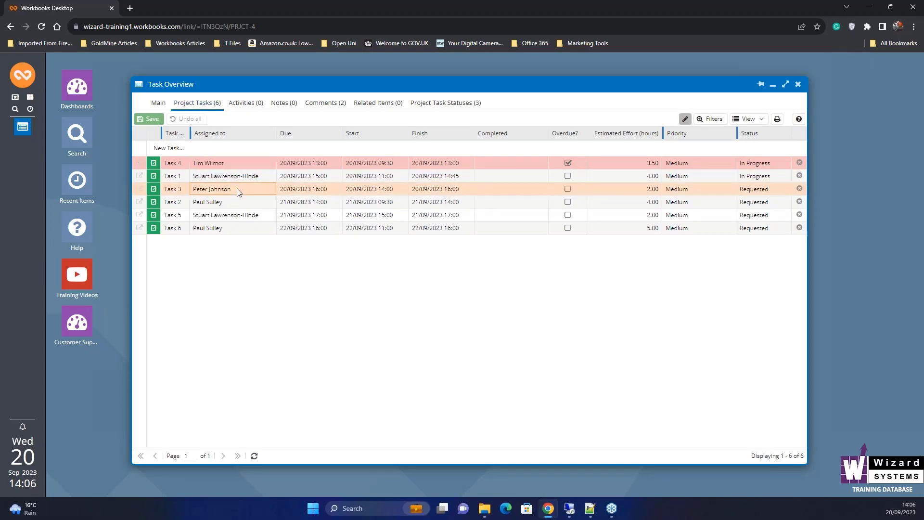
left_click(517, 189)
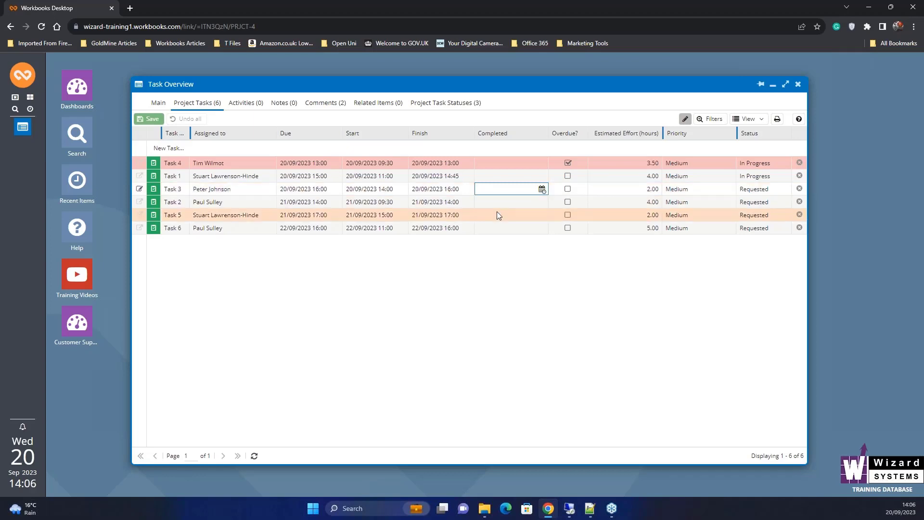
left_click(498, 202)
left_click(256, 214)
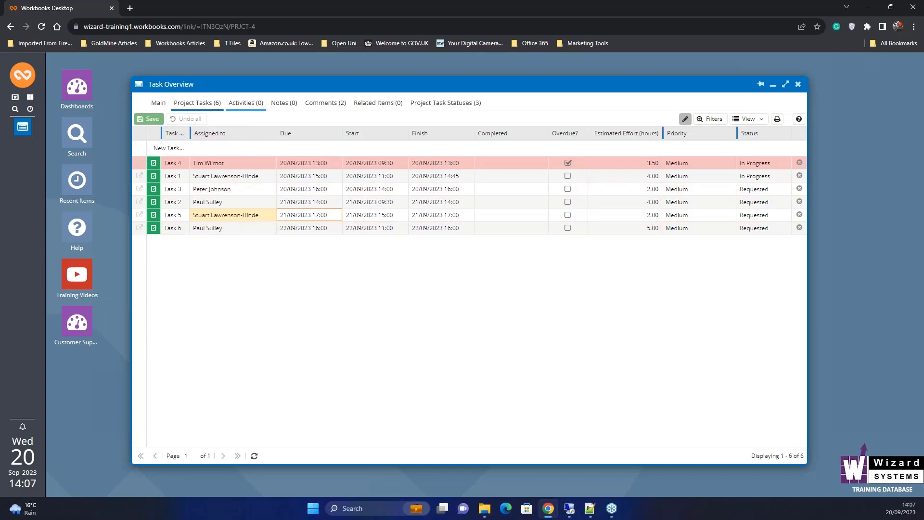
left_click(246, 106)
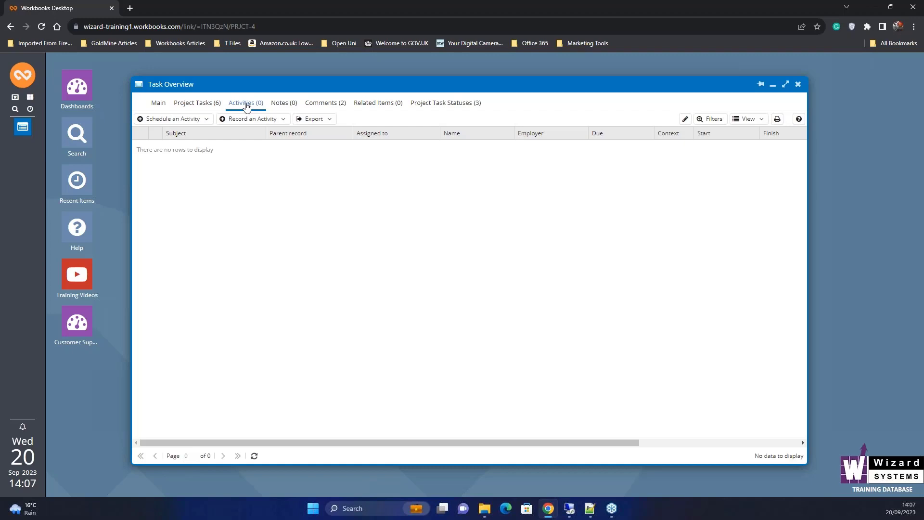
left_click(284, 104)
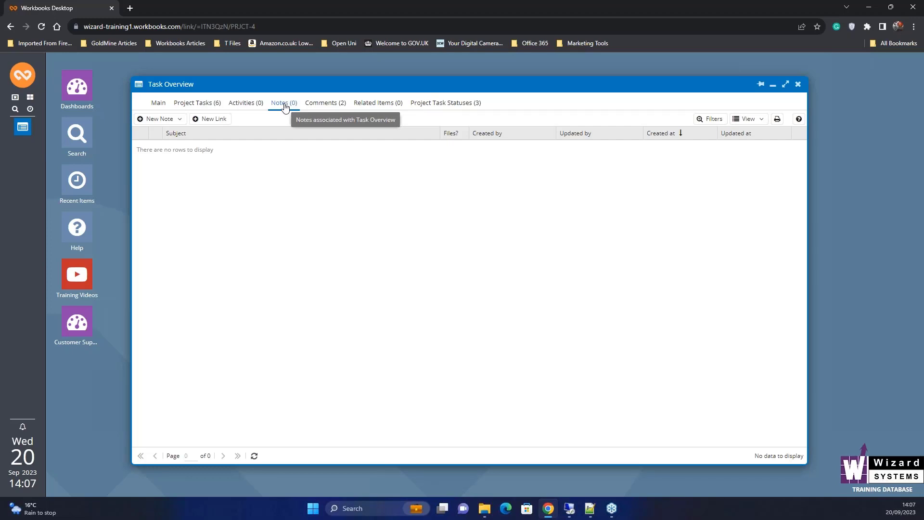
- Post the comment "typing something" on the Task Overview project
left_click(320, 103)
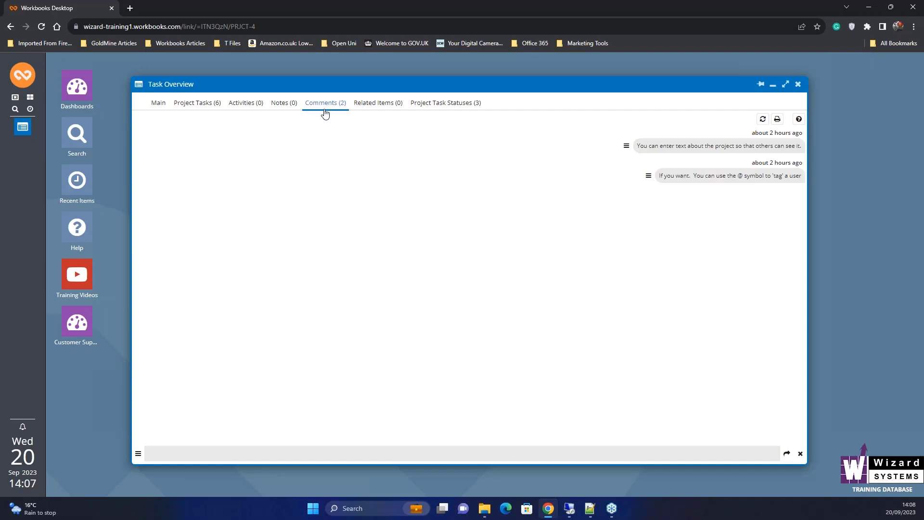
left_click(236, 456)
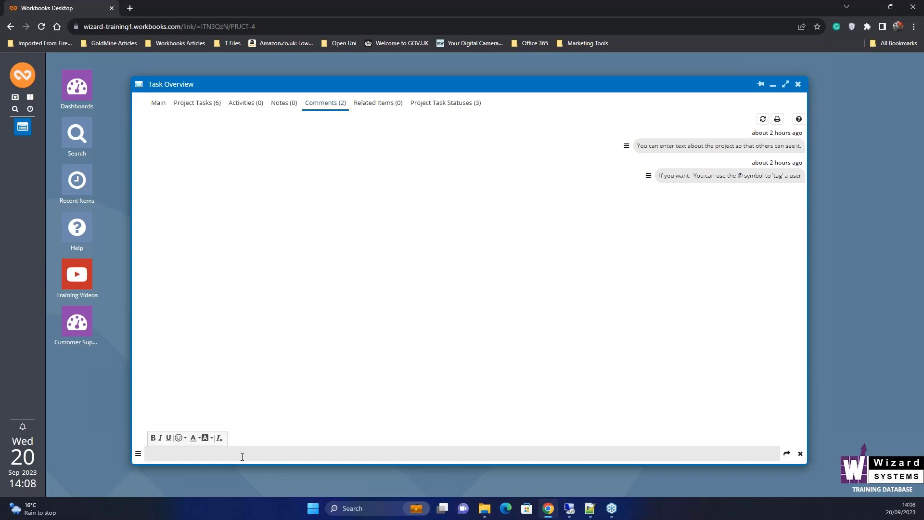
type("typing somo")
key("BackSpace")
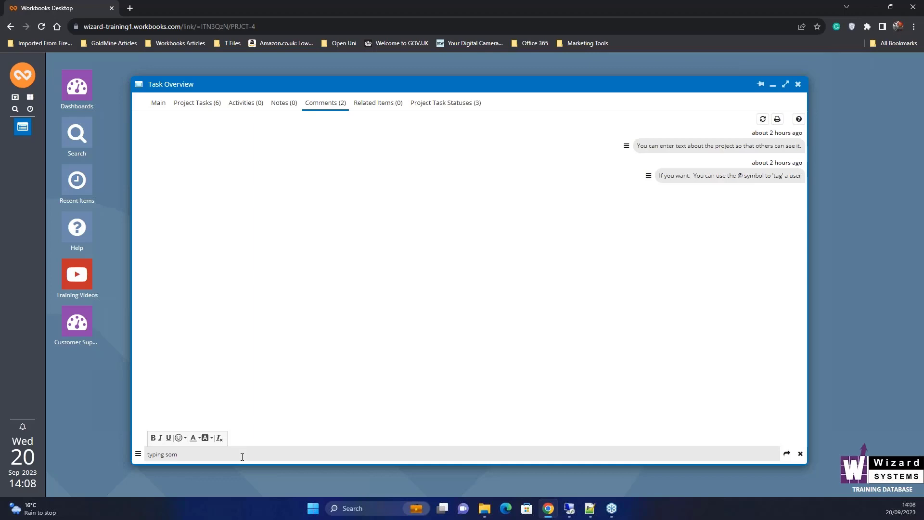
type("ething")
left_click(786, 453)
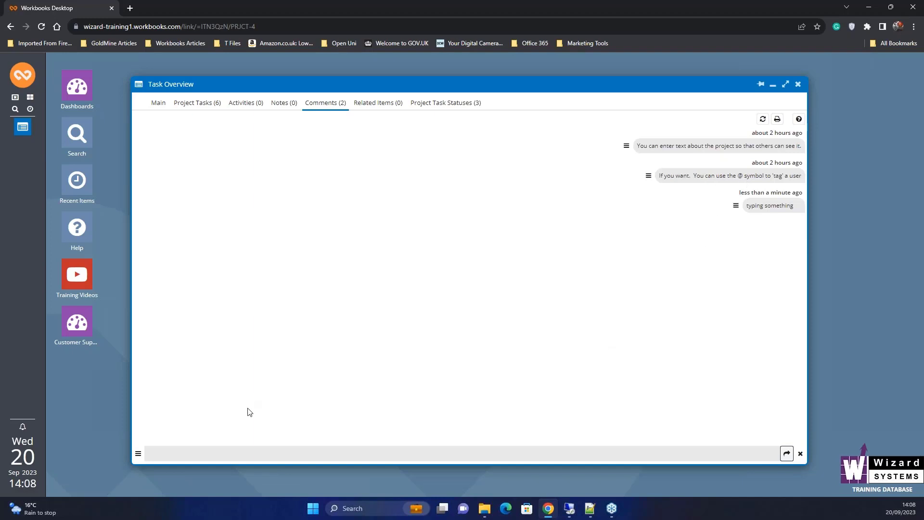
- Post a project comment that tags the last user in the mention list, followed by "this is for you!"
left_click(235, 452)
type("@")
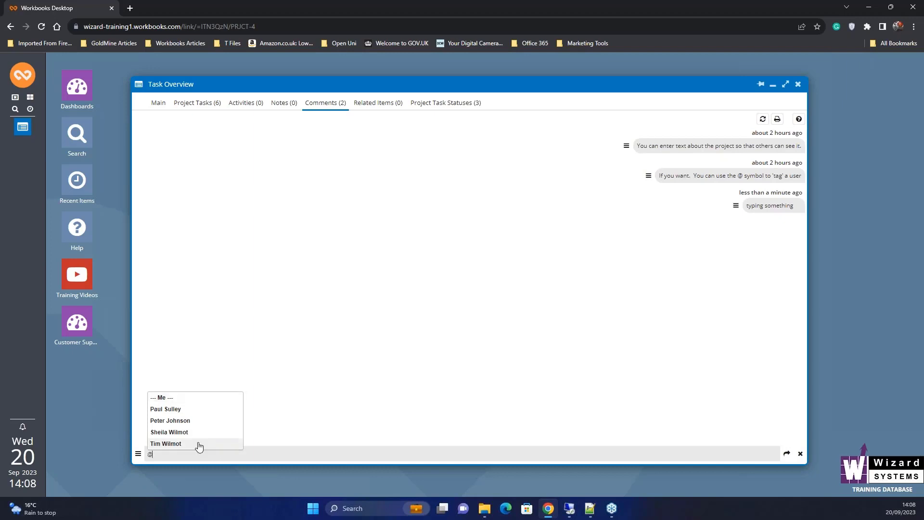
left_click(206, 443)
type("this ")
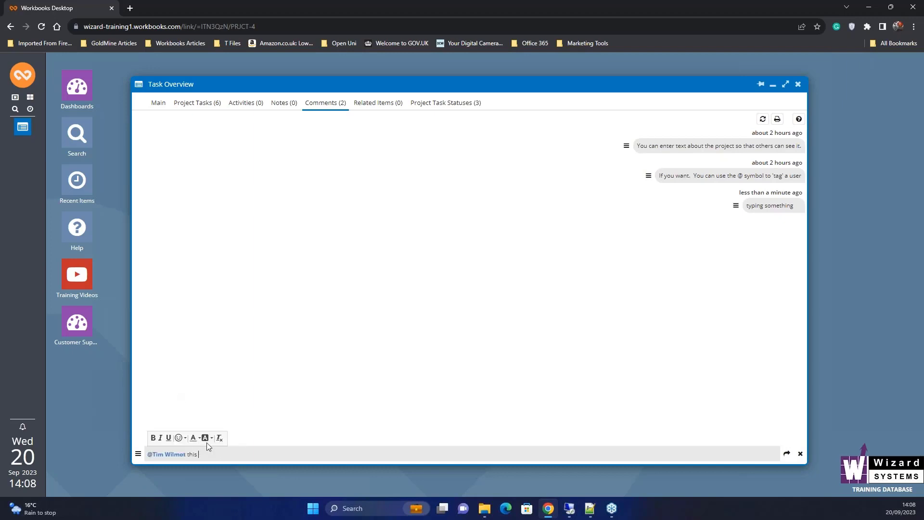
type("is for you!")
left_click(786, 454)
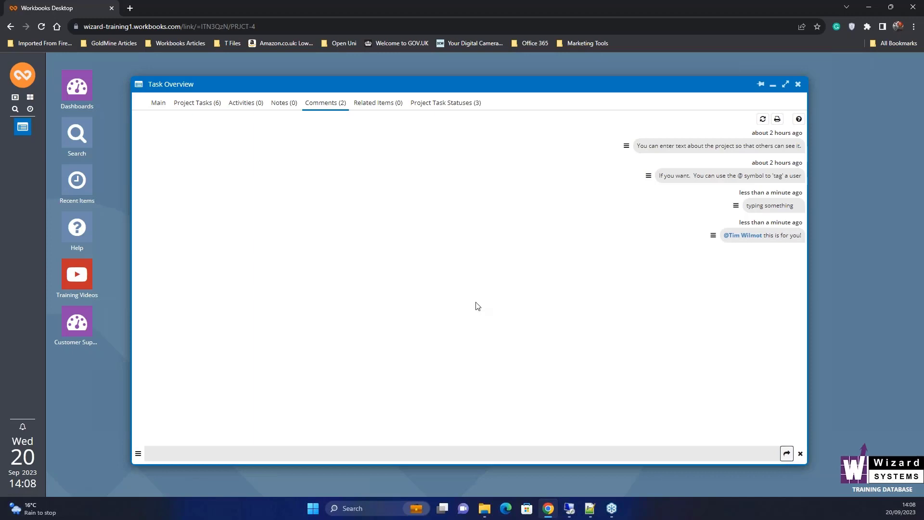
- Review the project's related items and compare its defined task statuses with those used in the task list
left_click(386, 106)
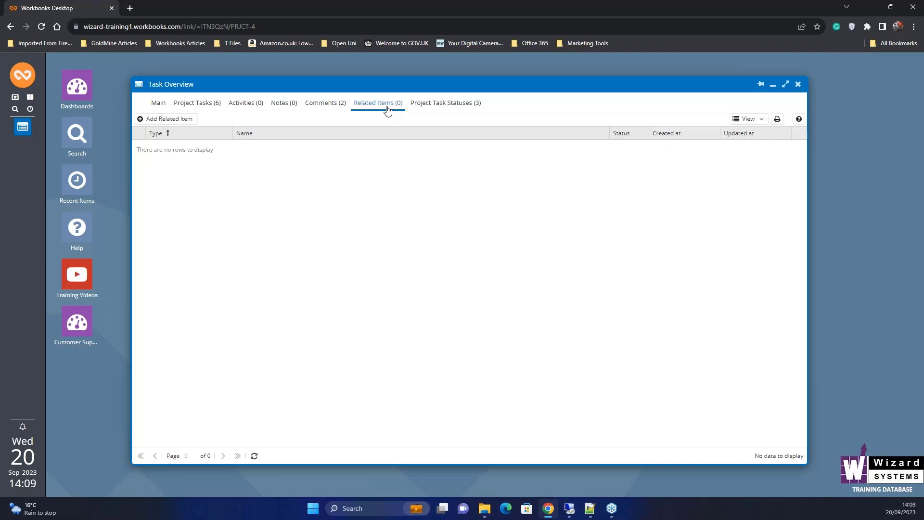
left_click(429, 106)
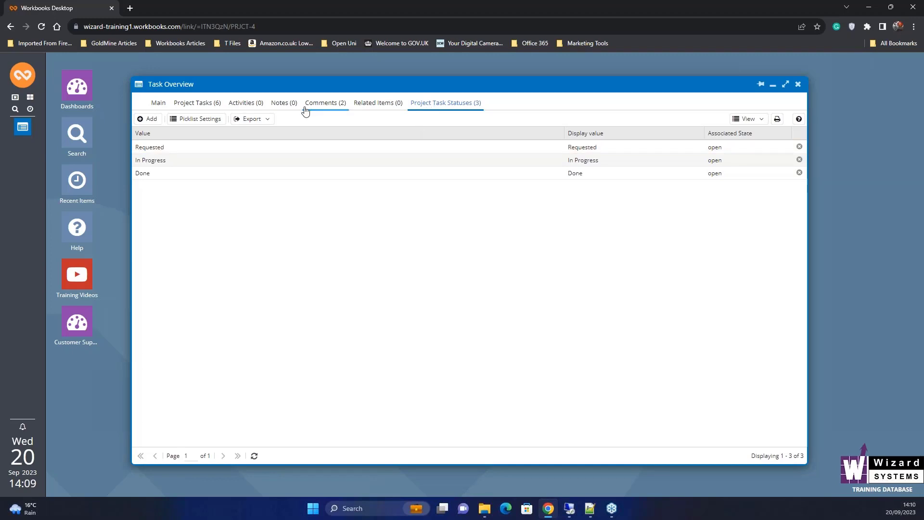
left_click(215, 107)
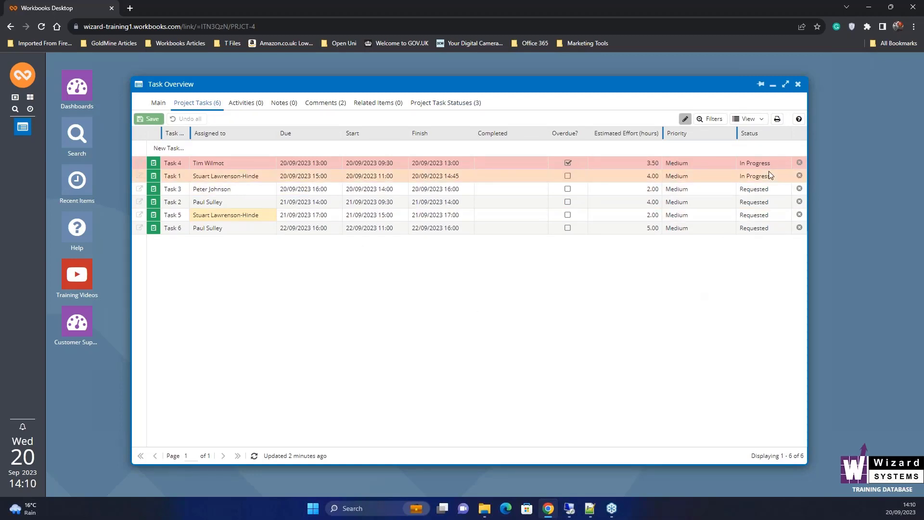
left_click(444, 107)
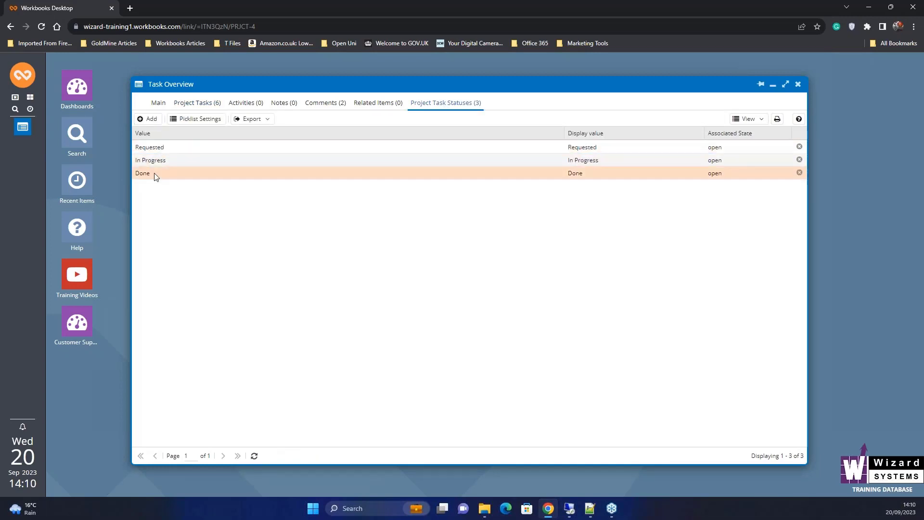
- Display the Task Overview project's tasks as a calendar
left_click(197, 103)
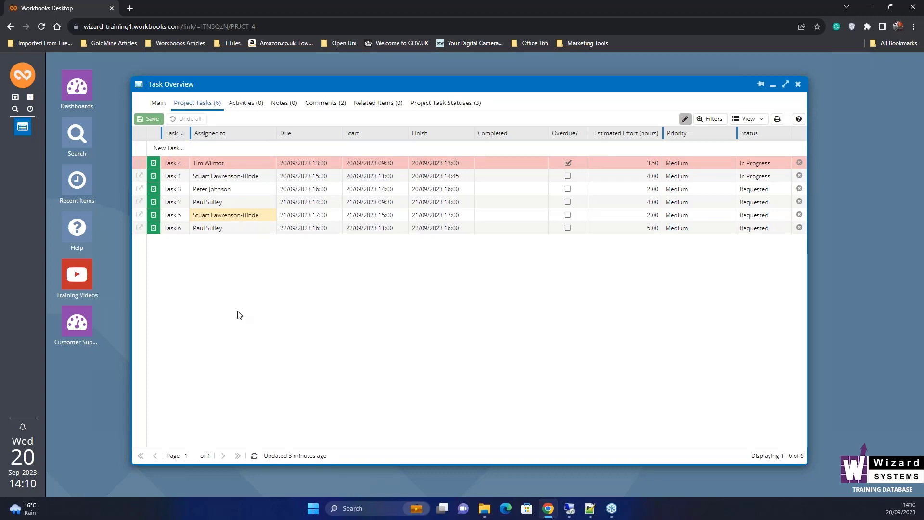
left_click(756, 121)
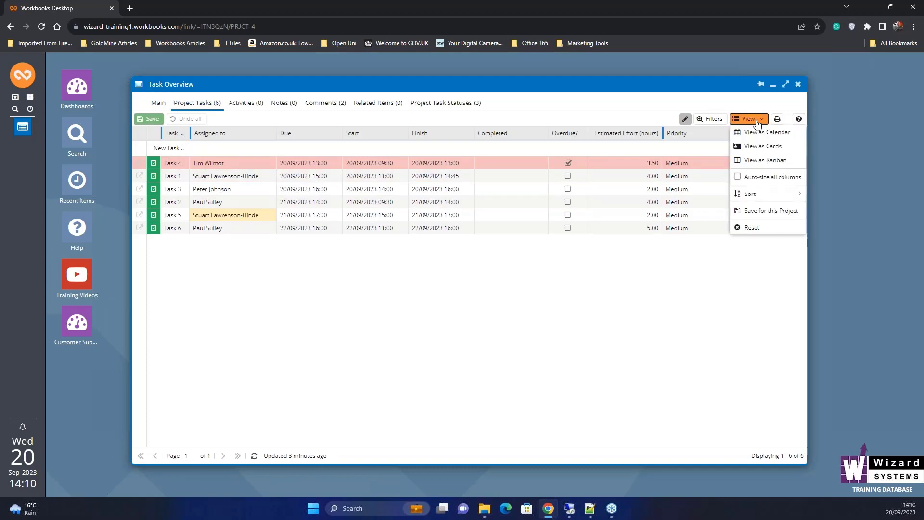
left_click(763, 133)
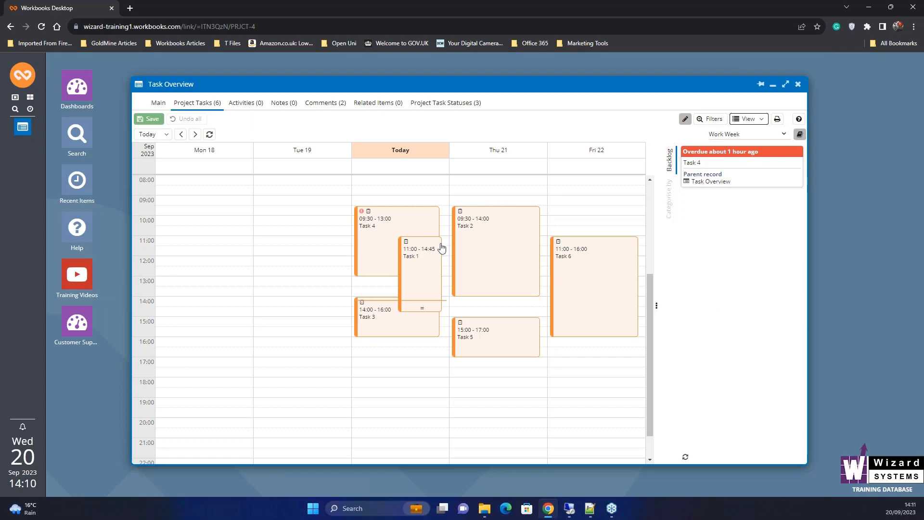
mouse_move(441, 247)
- Configure the calendar view to categorise the project tasks by Assigned to
left_click(762, 123)
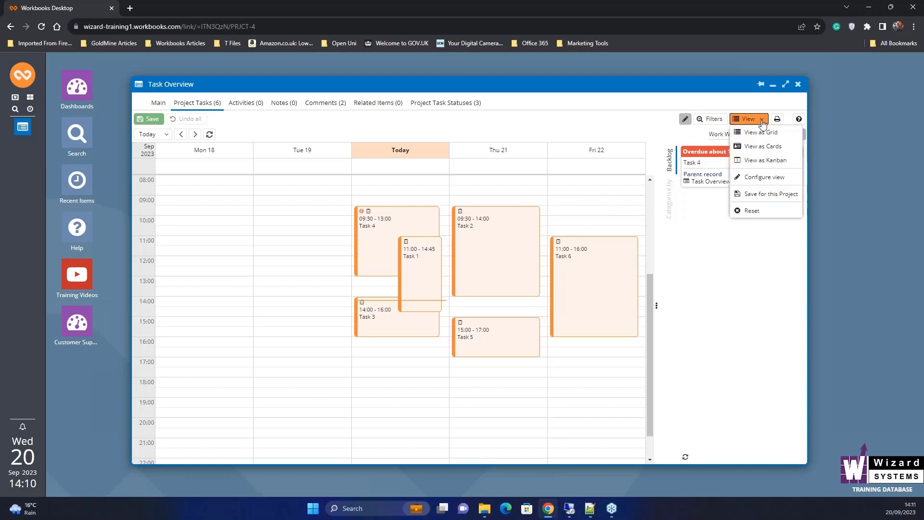
left_click(759, 178)
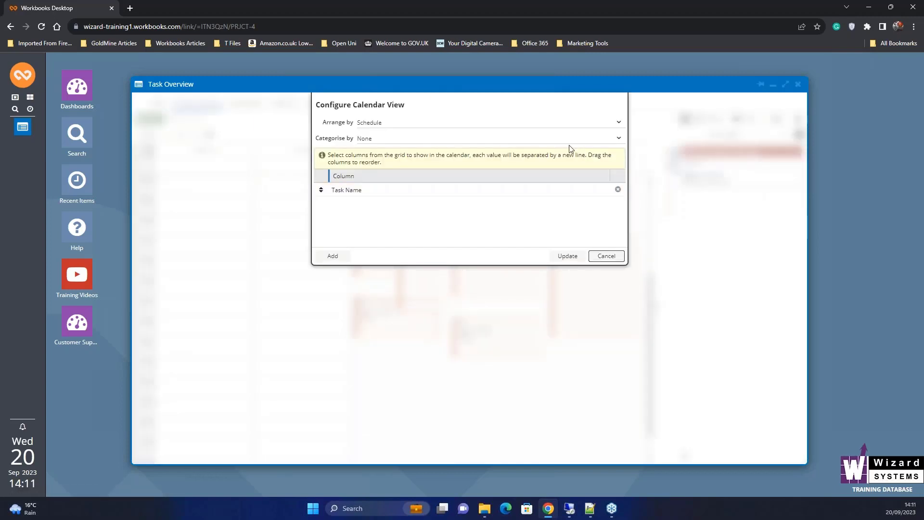
left_click(618, 140)
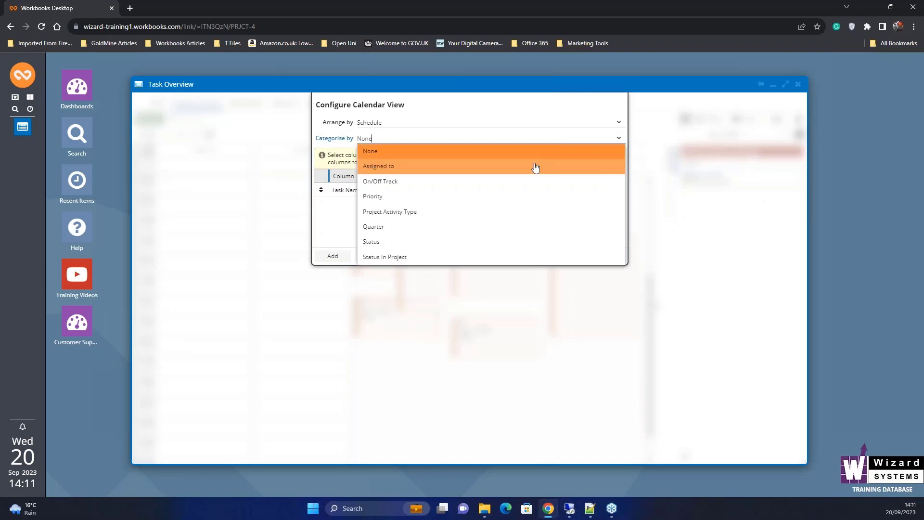
left_click(535, 167)
left_click(570, 259)
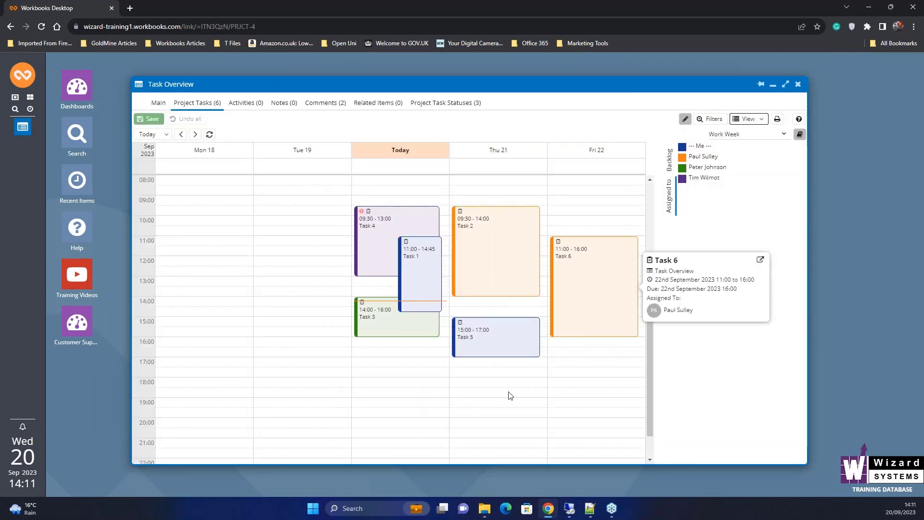
- Check task details in the calendar and open the full record of Task 6
mouse_move(376, 320)
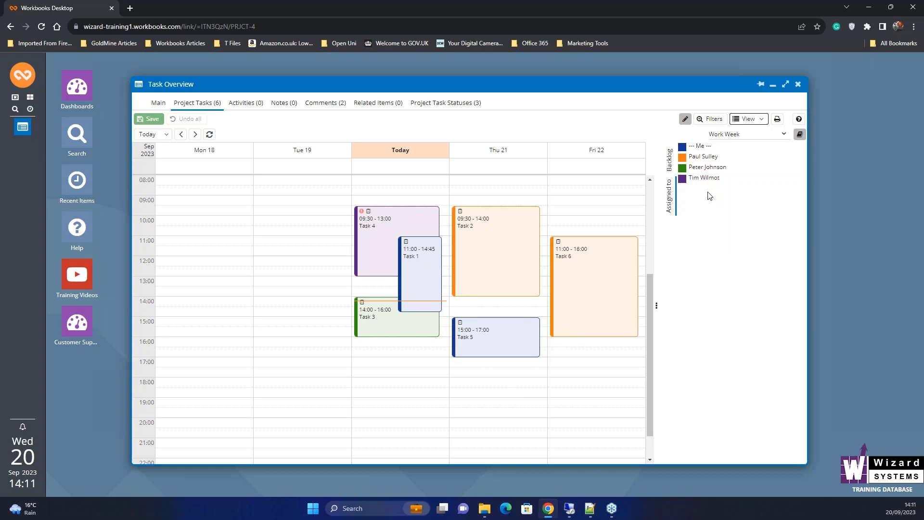
mouse_move(571, 254)
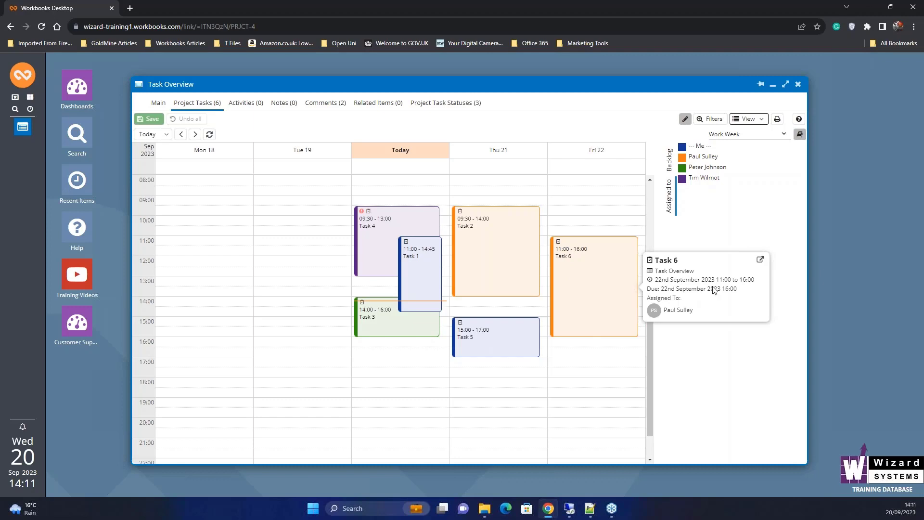
left_click(760, 262)
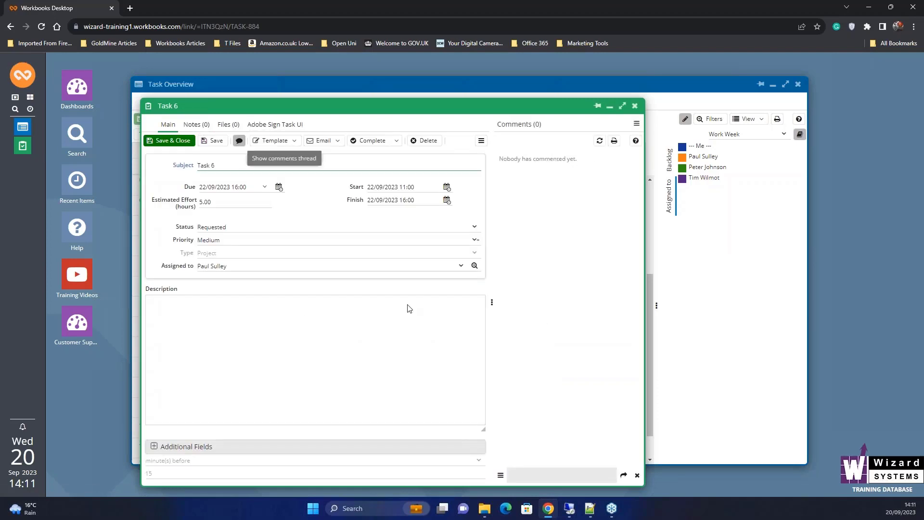
- Close the Task 6 record and display the project tasks as a Kanban board
left_click(635, 106)
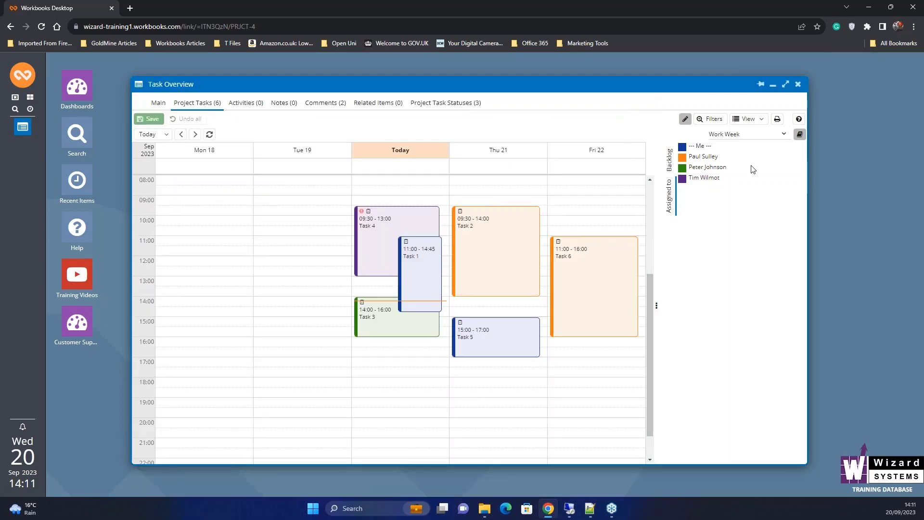
left_click(758, 119)
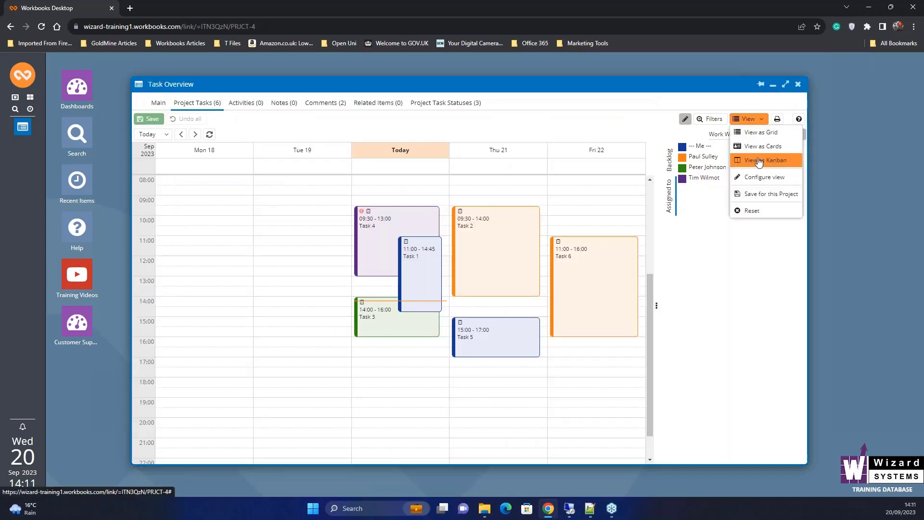
left_click(759, 160)
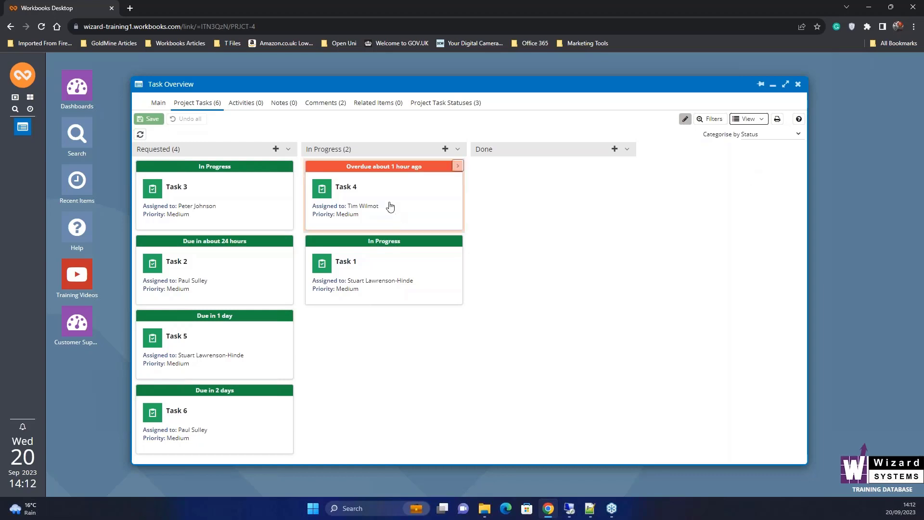
- Open the full record of the overdue Task 4 from its Kanban card, review it and close it
left_click(458, 166)
left_click(481, 165)
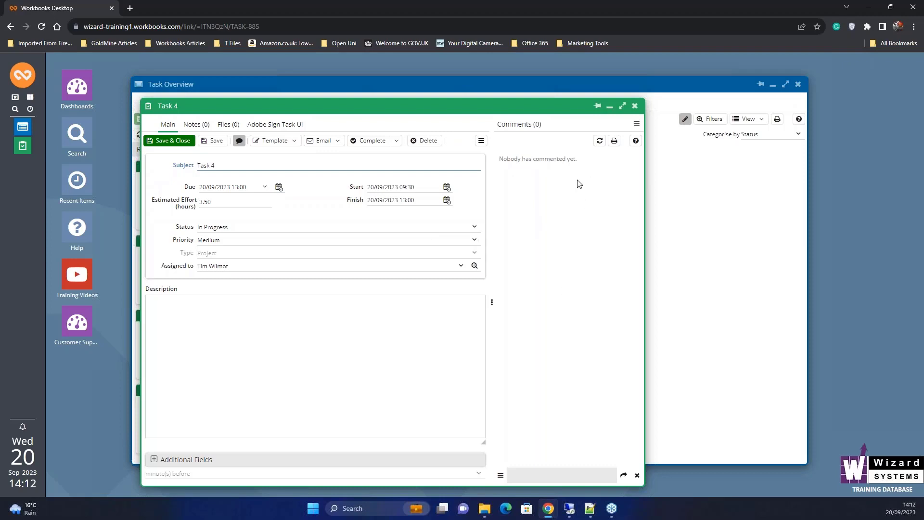
left_click(635, 107)
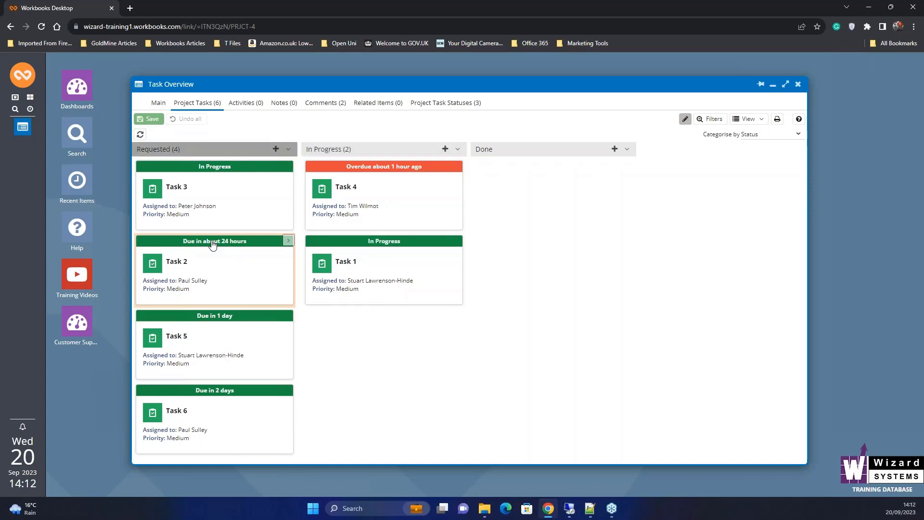
- Move Task 2 from Requested to In Progress on the Kanban board and save the change
left_click_drag(212, 244, 389, 323)
left_click_drag(382, 320, 381, 320)
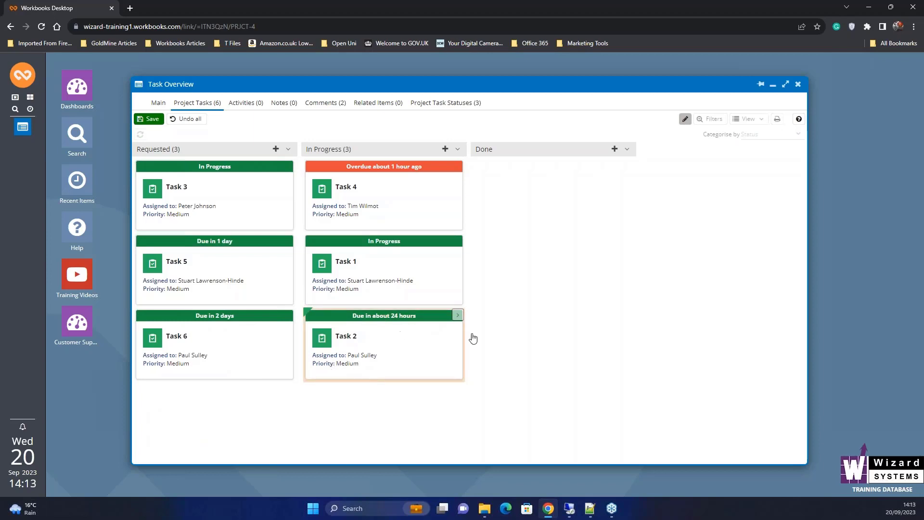
left_click(457, 314)
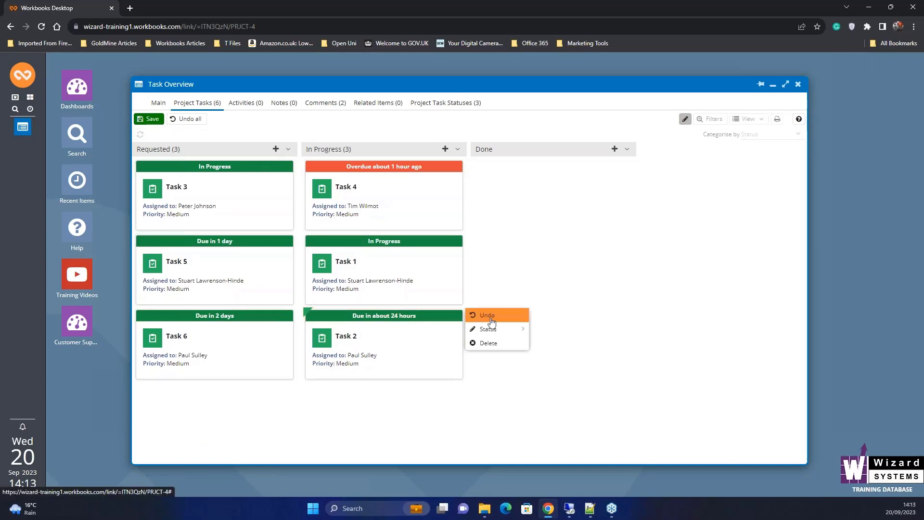
left_click(150, 119)
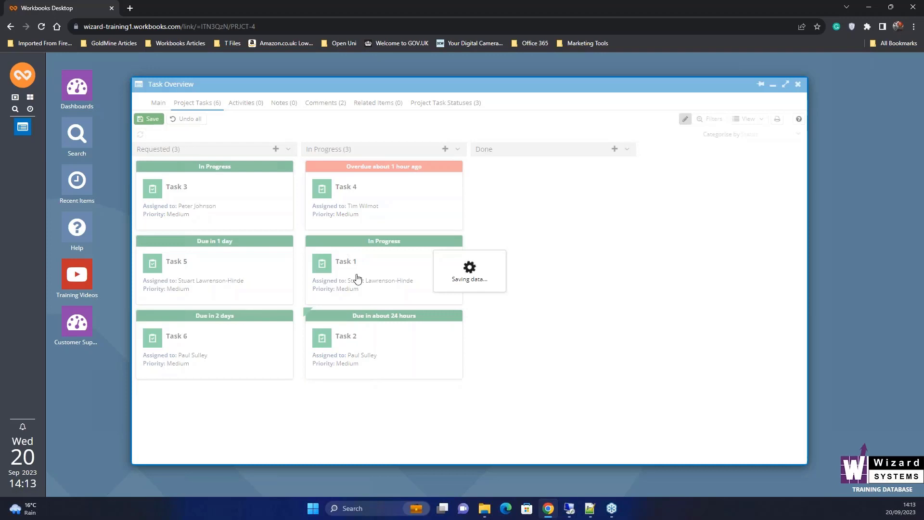
- Open the Task 2 record from its card, check its status, then save and close it
left_click(457, 315)
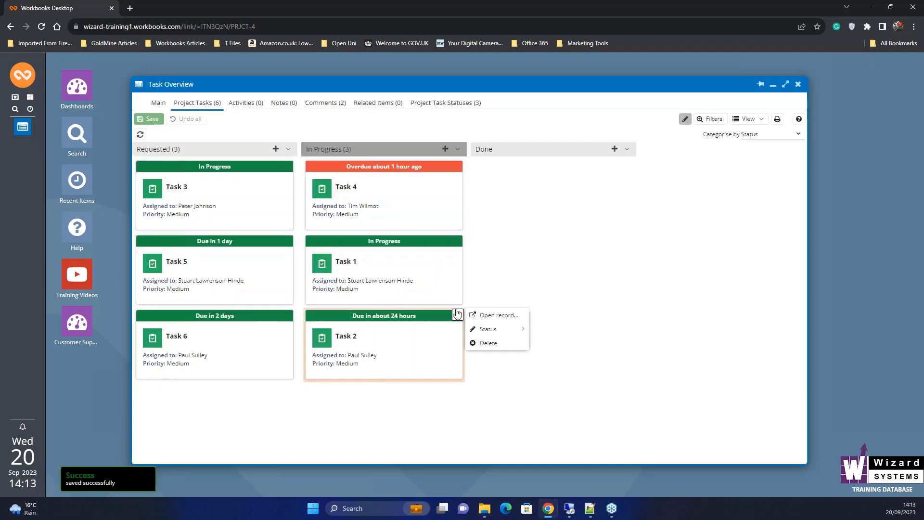
left_click(492, 316)
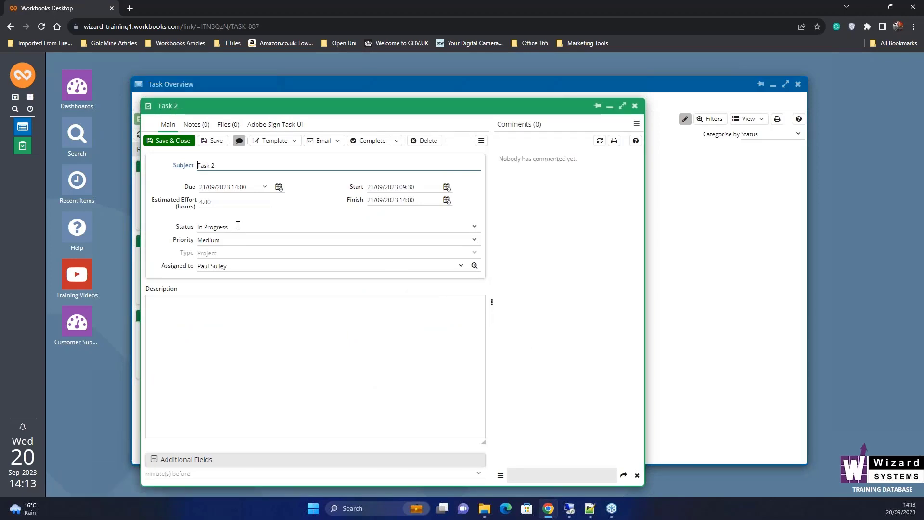
left_click(182, 140)
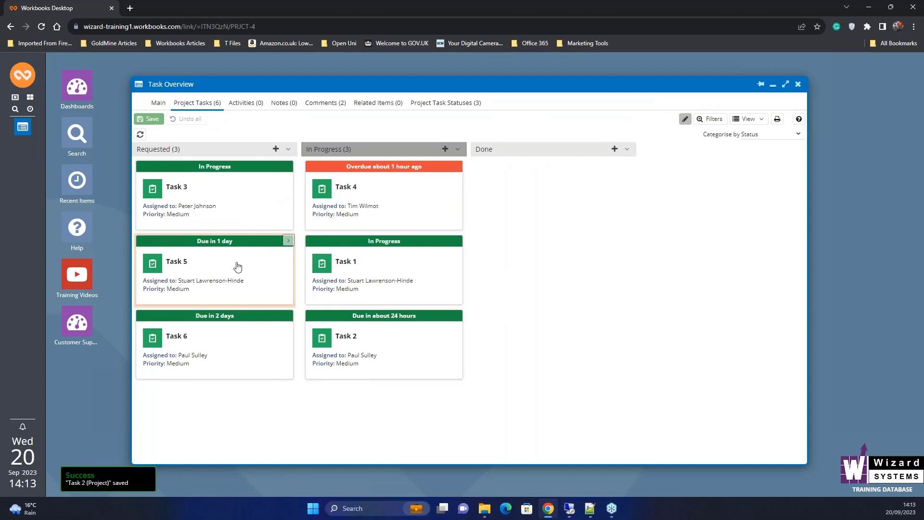
- Move Task 5 to In Progress and Task 1 to Done on the Kanban board, saving each change
left_click_drag(237, 264, 396, 404)
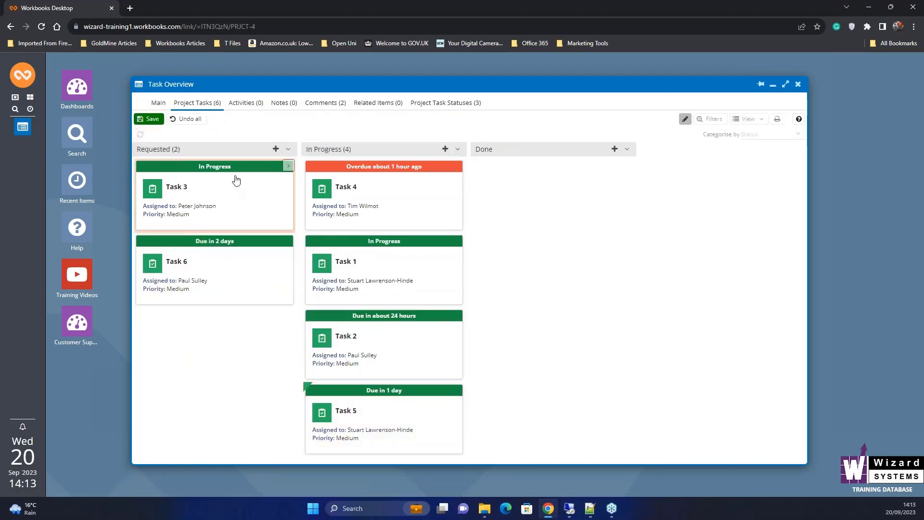
left_click(145, 118)
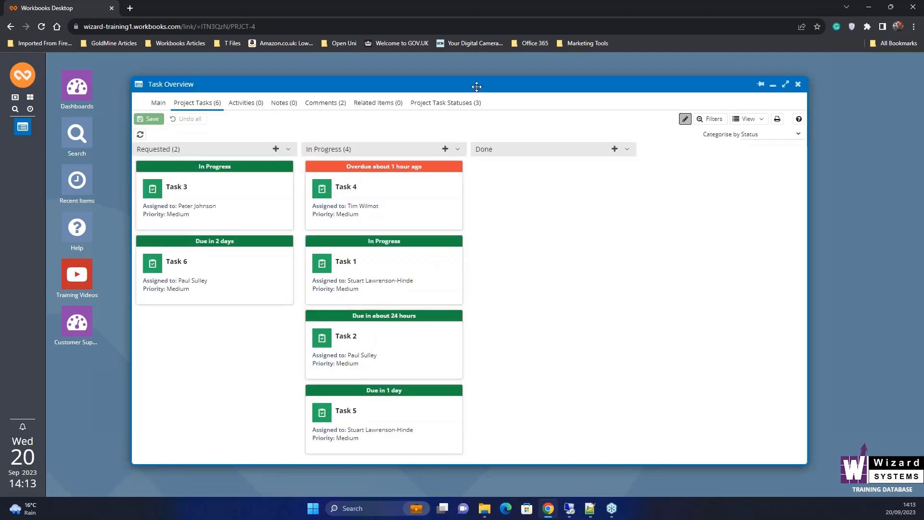
left_click_drag(473, 83, 471, 76)
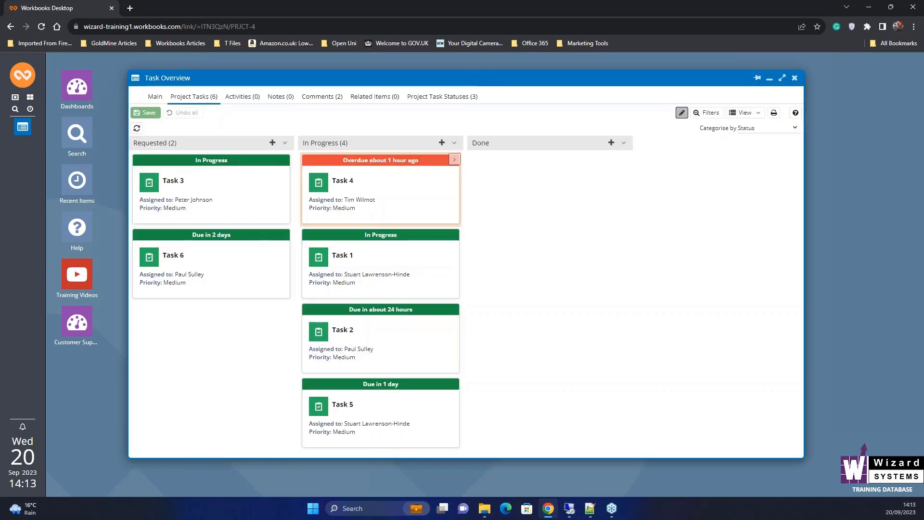
left_click_drag(406, 241, 584, 167)
left_click(149, 112)
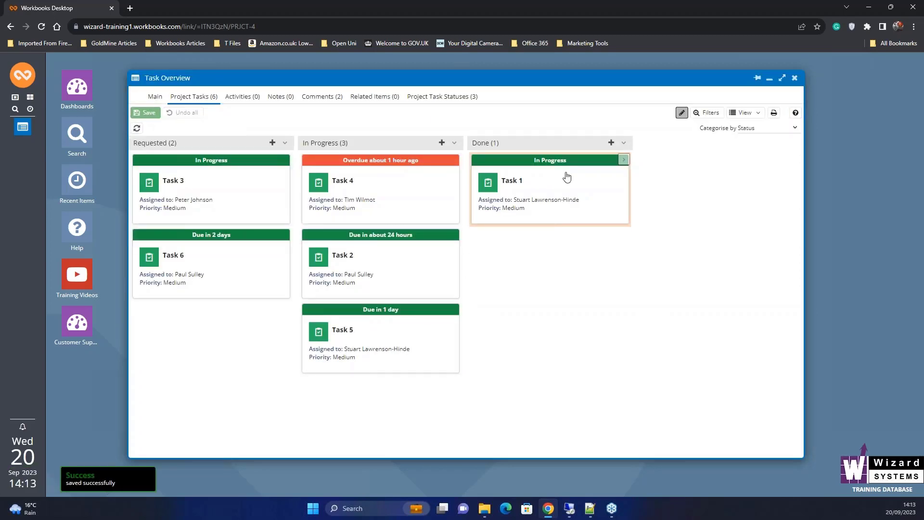
- Open the Task 1 record from its Kanban card and mark the task as complete
left_click(623, 162)
left_click(647, 159)
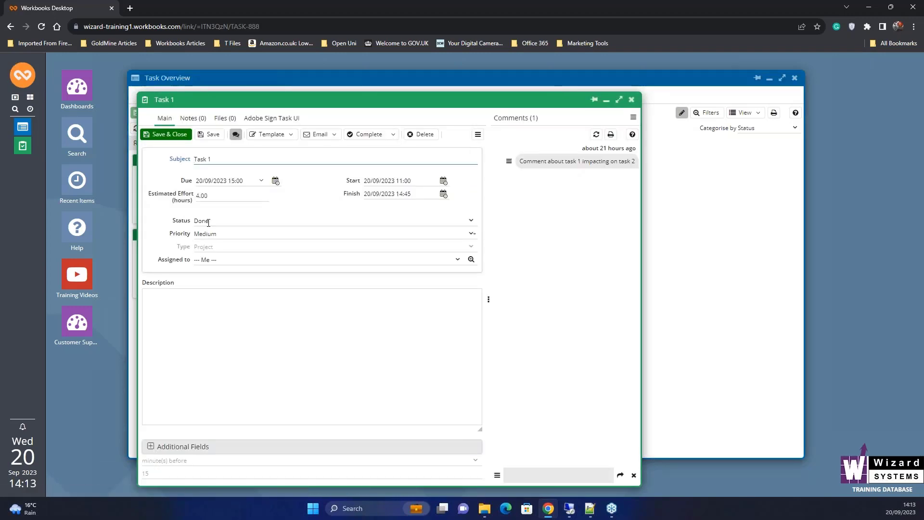
left_click(394, 134)
left_click(380, 147)
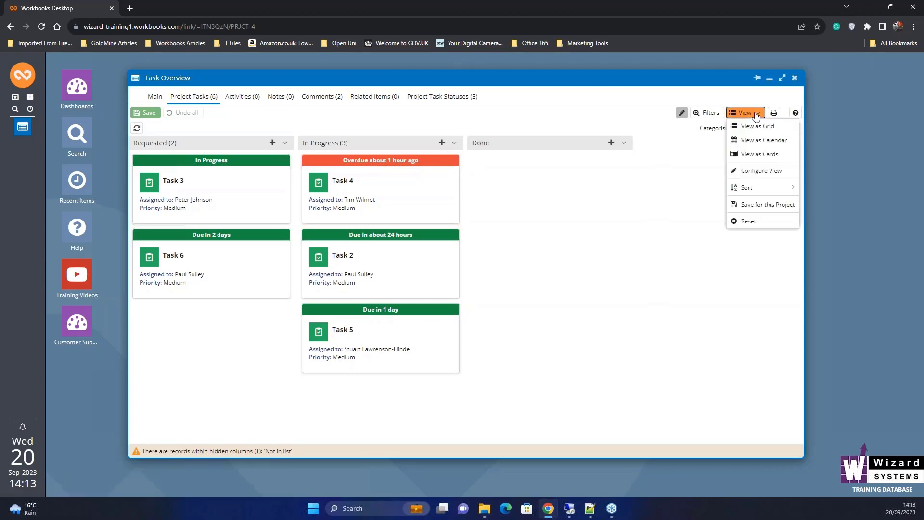
- Show the hidden Not in list column on the Kanban board
left_click(624, 143)
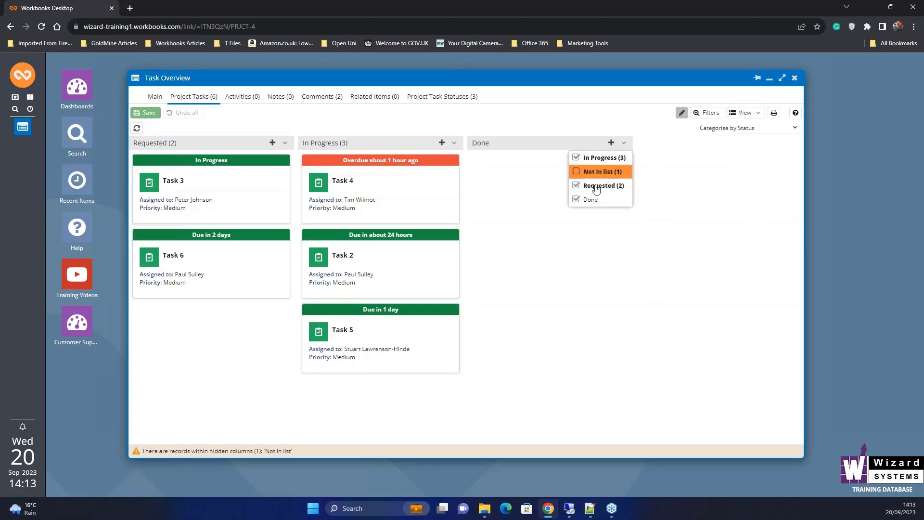
left_click(580, 172)
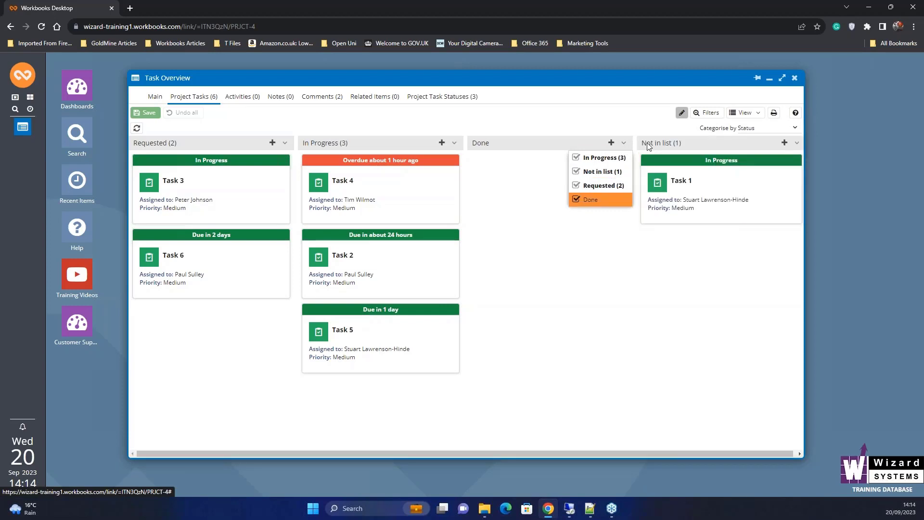
left_click(567, 295)
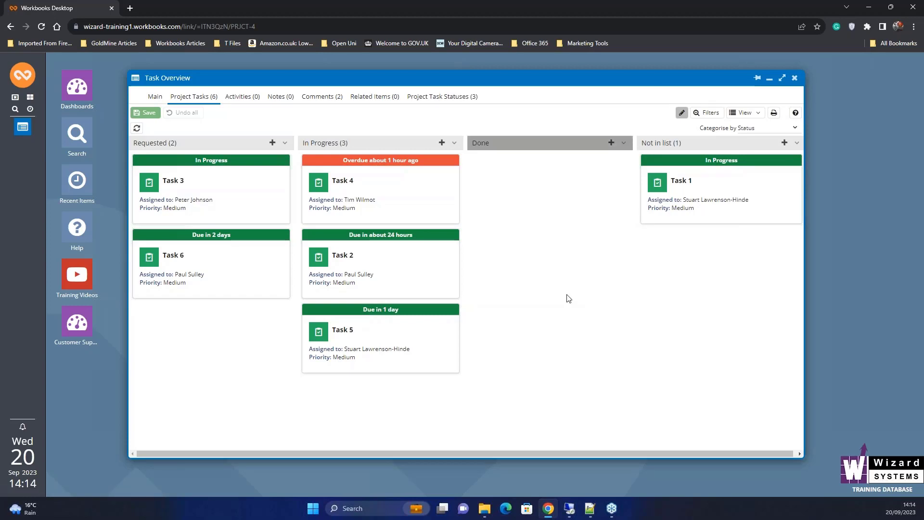